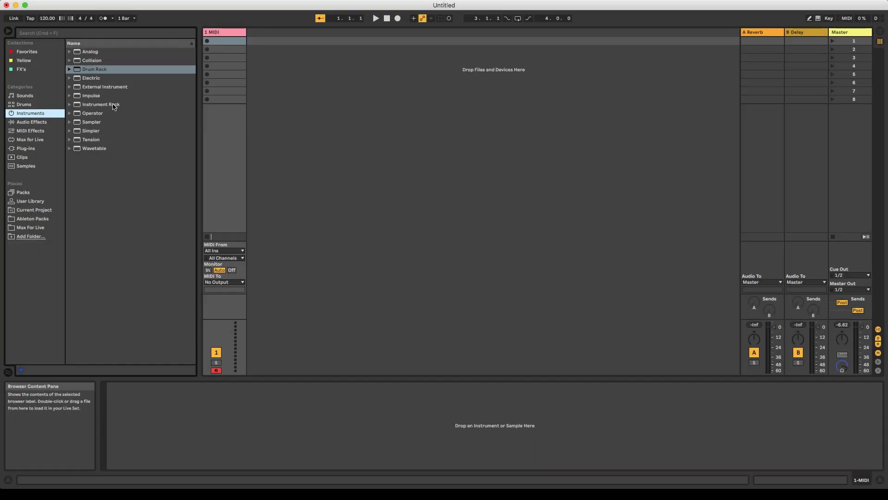
- Load an Instrument Rack on the MIDI track and add two Drum Rack chains to its chain list
left_click(114, 107)
left_click_drag(207, 71, 225, 52)
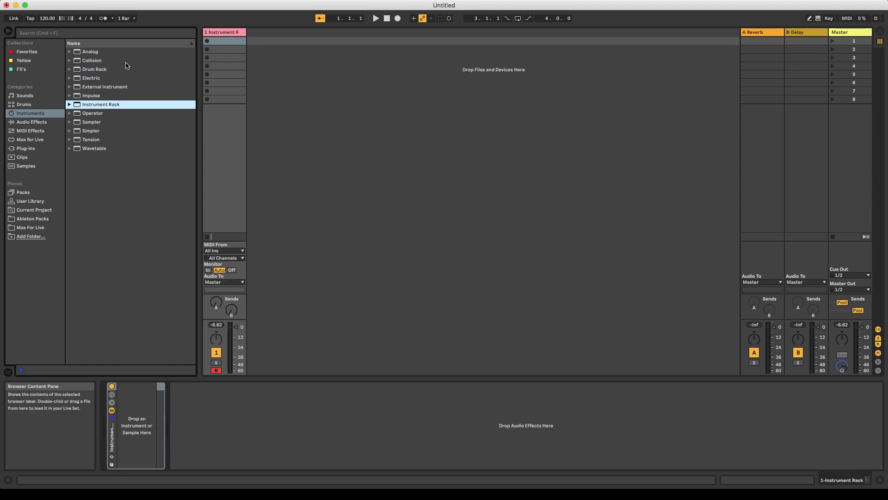
left_click_drag(100, 70, 140, 407)
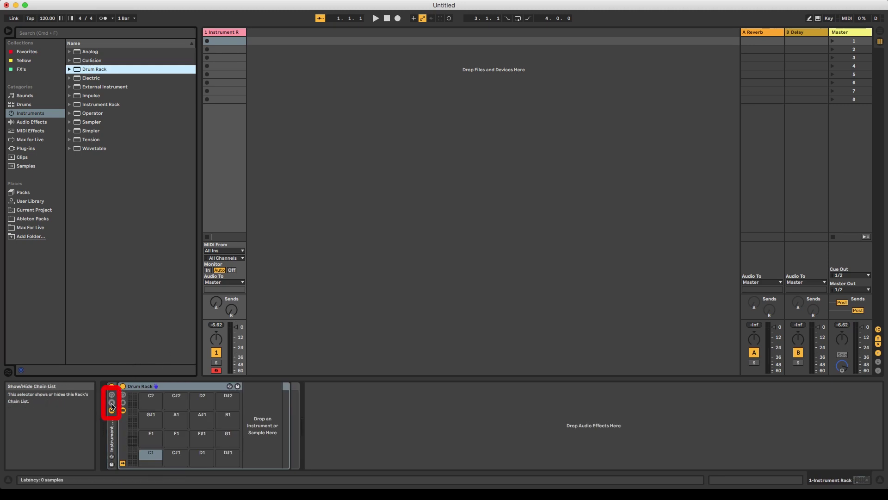
left_click(111, 404)
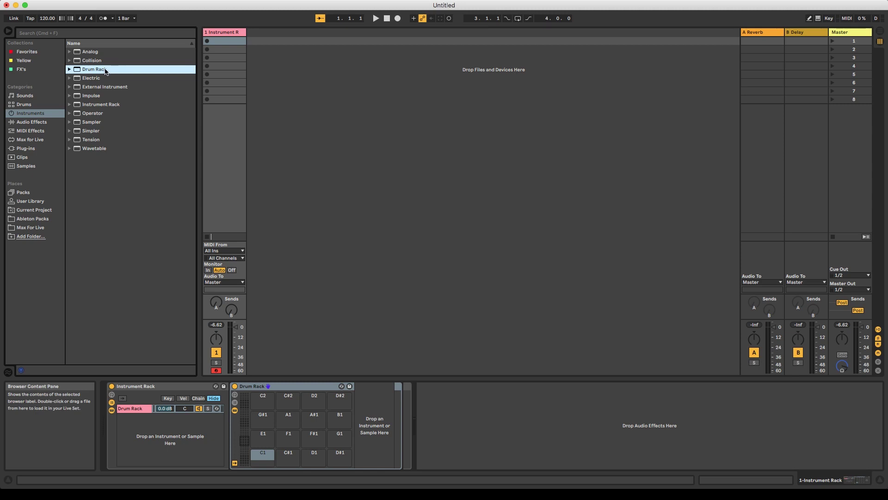
left_click_drag(105, 70, 174, 433)
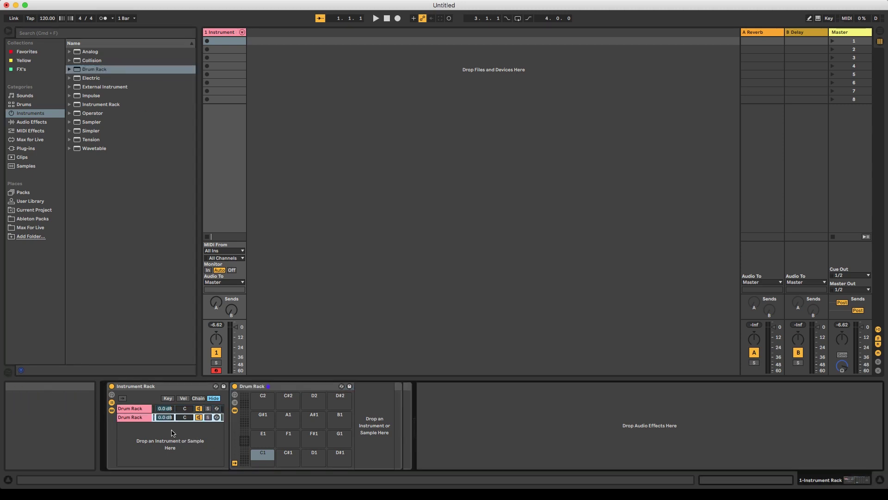
- Rename the first chain 'Drums 1' and load Kick Titan and Snare-707 onto its pads
left_click(145, 409)
key("super+r")
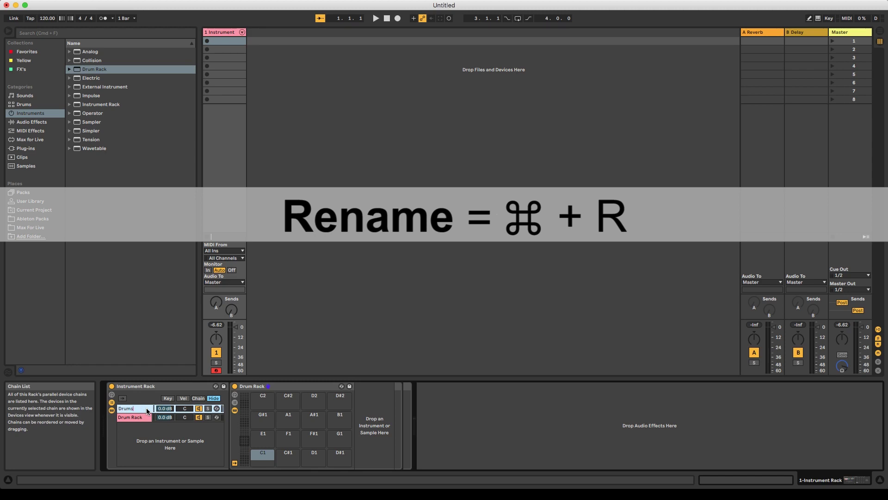
type("Drums 1")
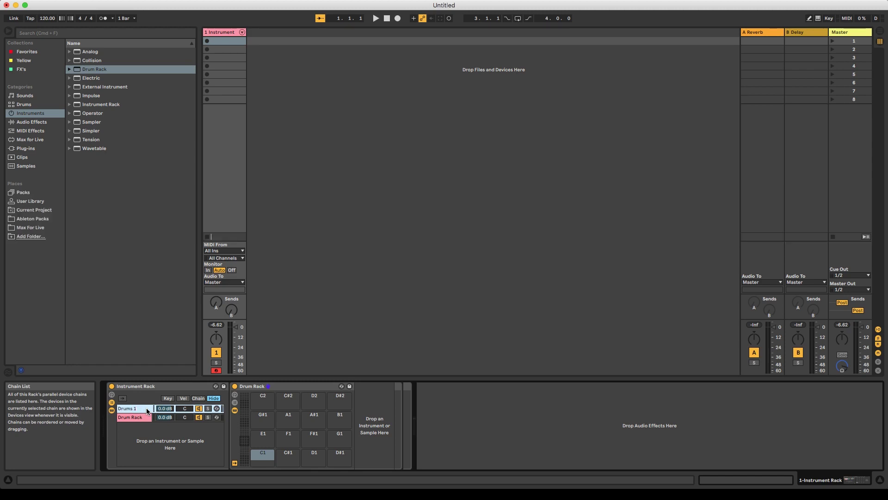
left_click(24, 60)
left_click_drag(107, 52, 260, 458)
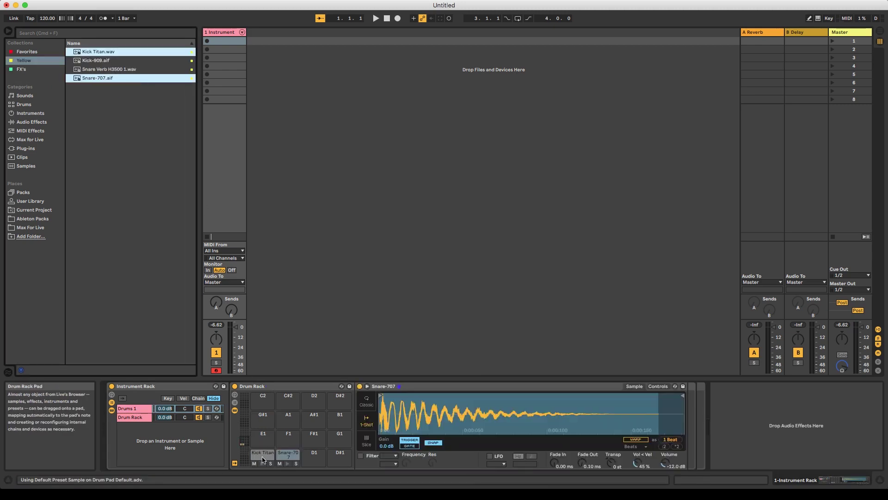
left_click(287, 463)
- Rename the second chain 'Drums 2' and load Kick-909 and Snare Verb H3500 1 onto its kit
left_click(144, 418)
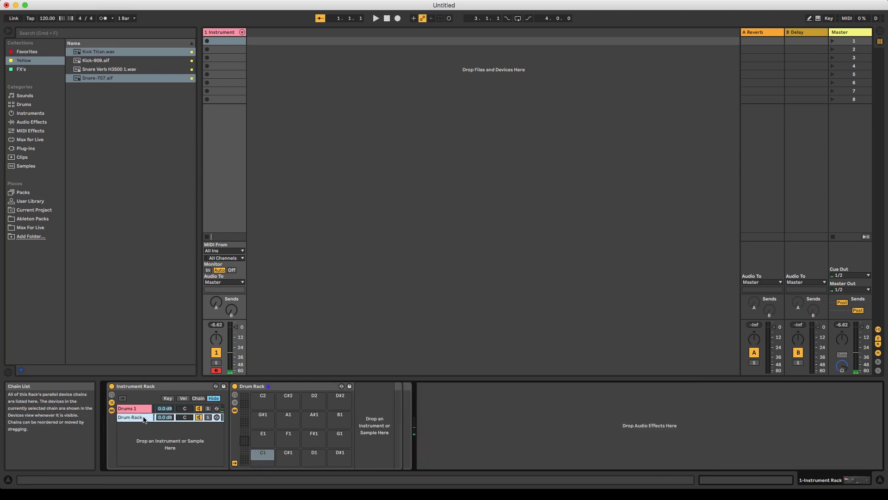
key("super+r")
type("D")
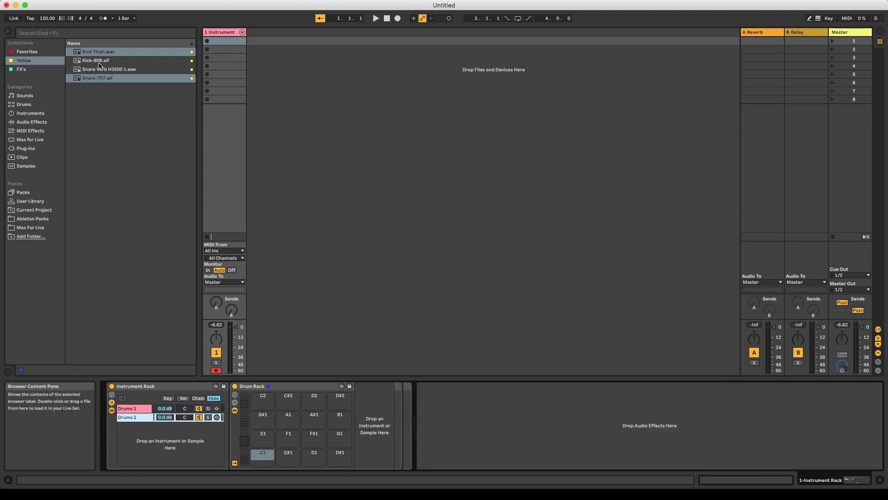
left_click(99, 61)
left_click(100, 69, "shift")
left_click_drag(99, 69, 261, 453)
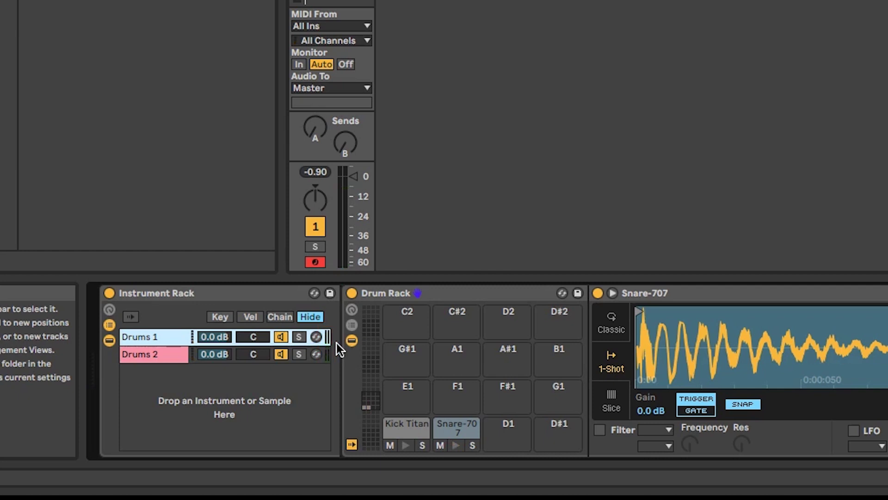
- In the chain select editor, put Drums 2's zone at 1 with Drums 1 staying at 0
left_click(287, 317)
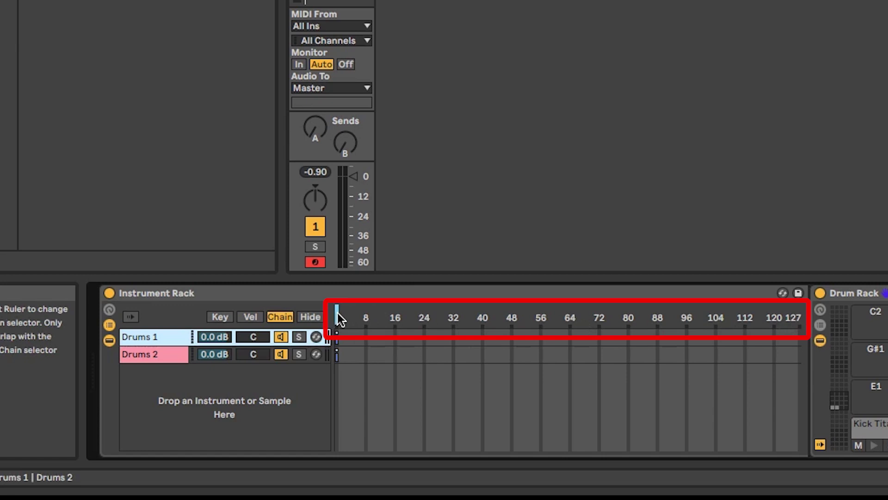
mouse_move(340, 319)
left_mouse_down()
mouse_move(539, 317)
mouse_move(337, 317)
left_mouse_up()
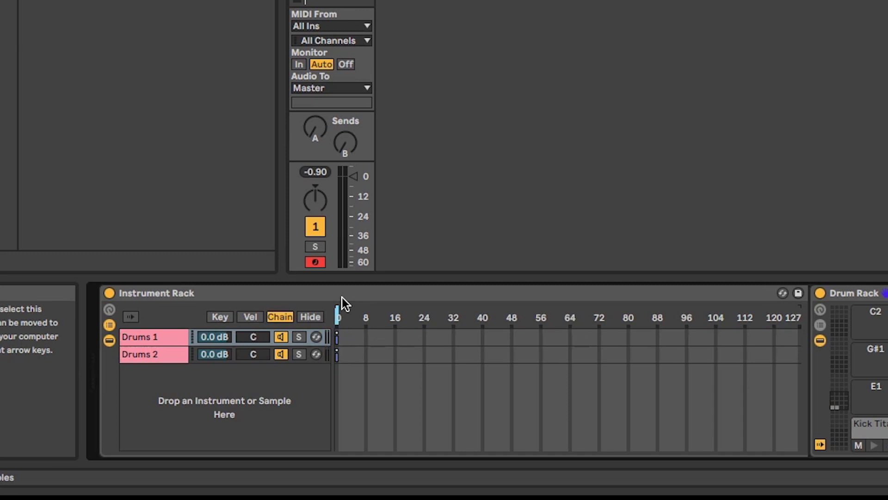
left_click(340, 355)
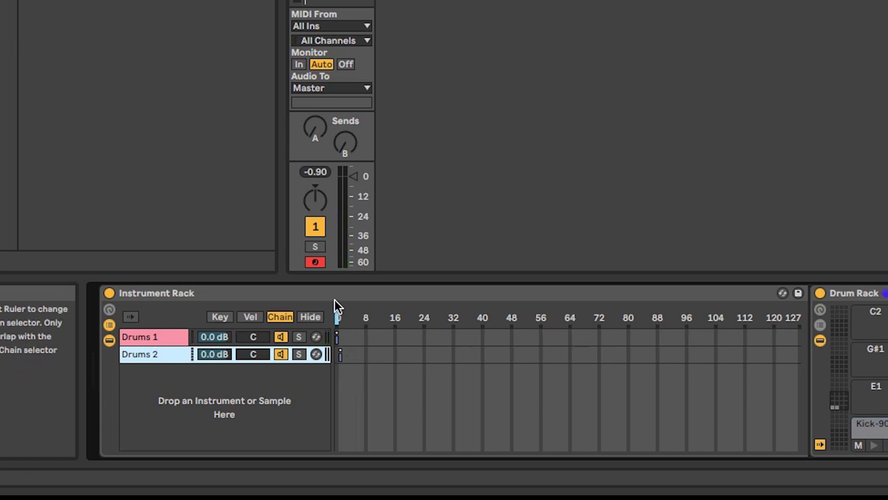
left_click(339, 314)
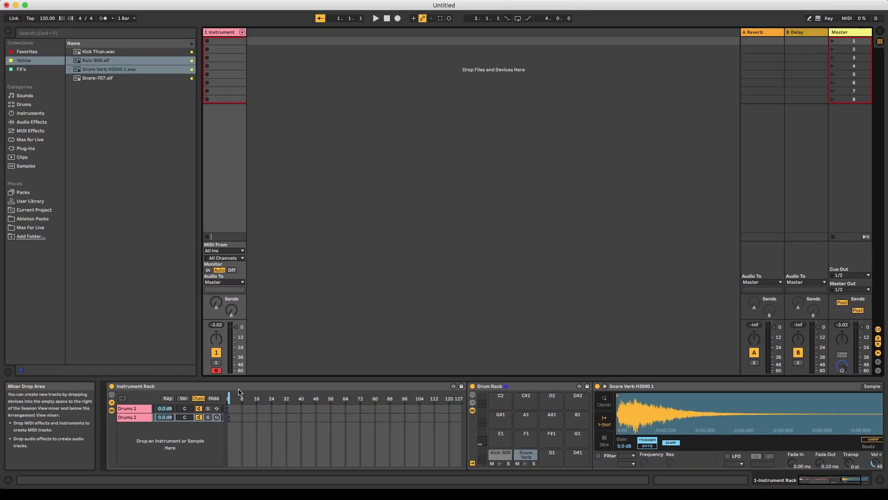
- Create an empty MIDI clip in the first slot of the track
key("super+m")
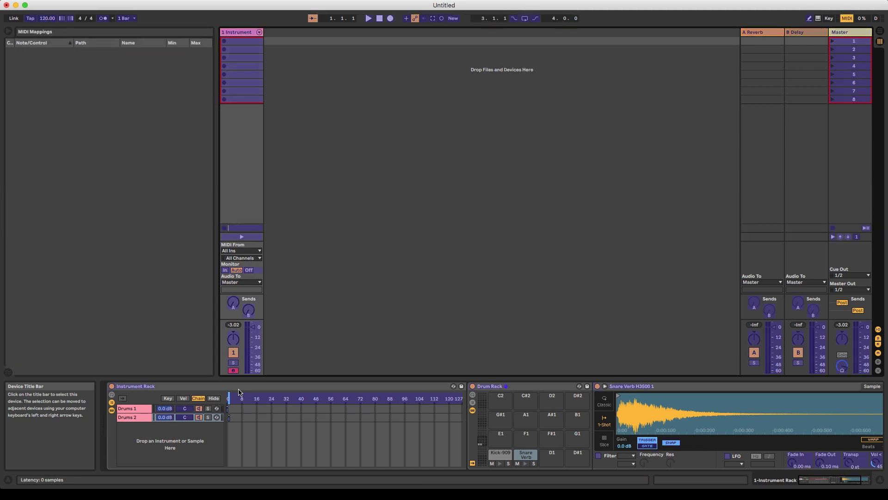
key("super+m")
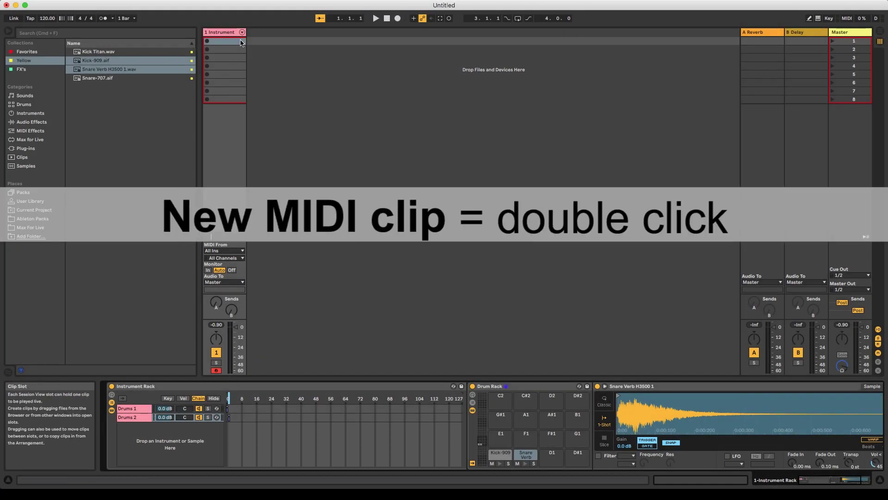
double_click(240, 43)
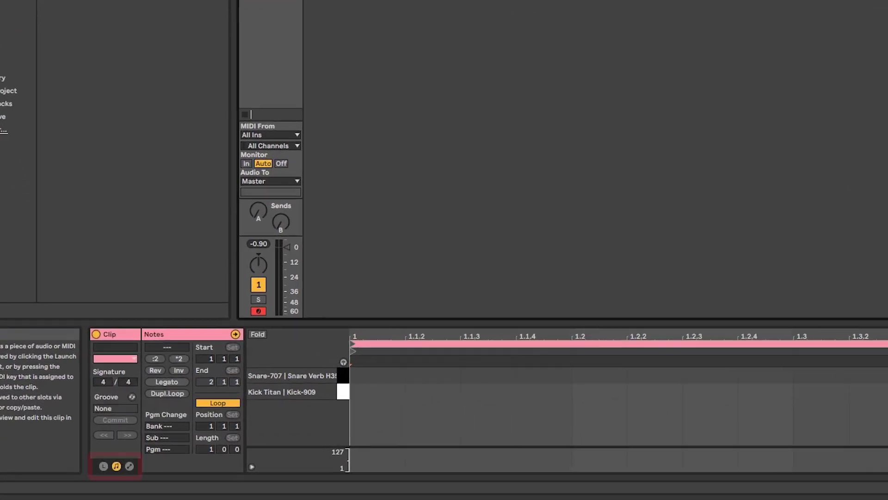
- Add an Instrument Rack Chain Selector envelope to the clip and lower it to 0
left_click(132, 466)
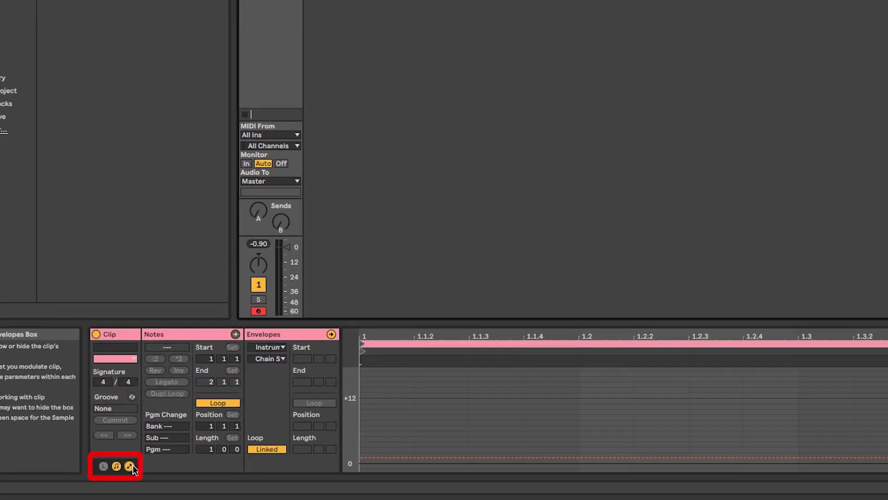
left_click(283, 347)
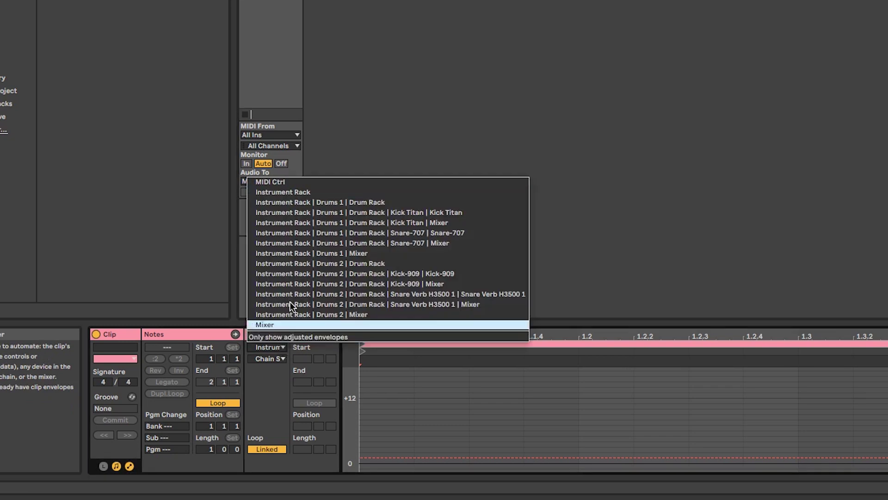
left_click(314, 190)
left_click(280, 359)
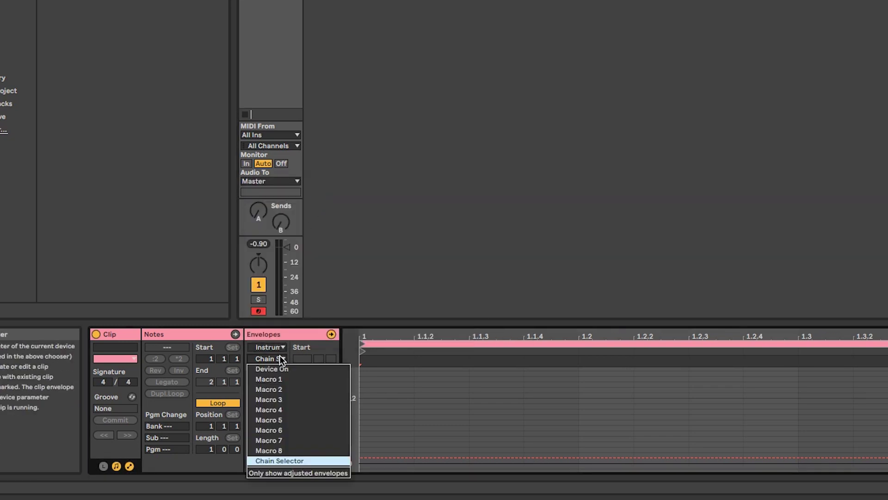
left_click(290, 461)
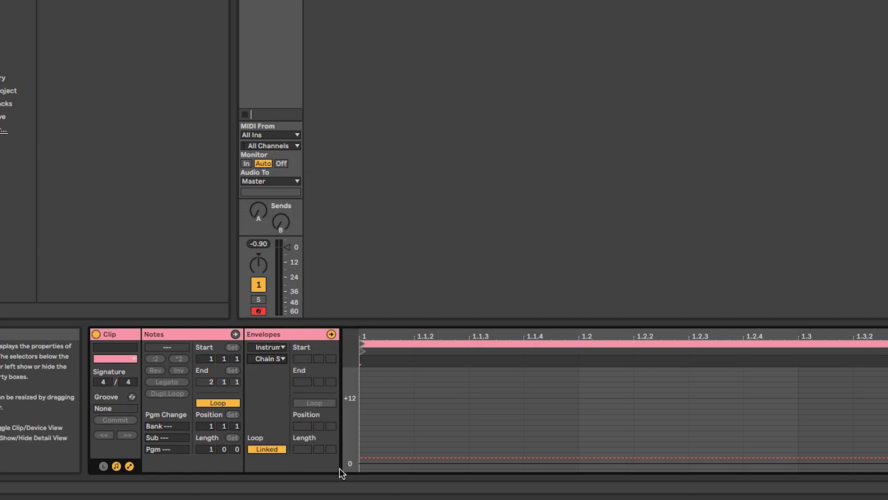
left_click_drag(360, 455, 360, 460)
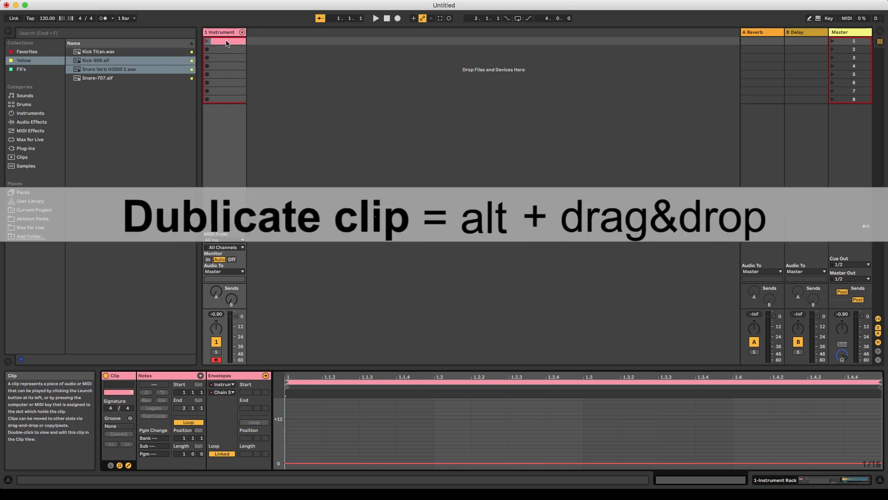
- Duplicate the clip into slot 2, switch to Device view, and launch scene 2
left_click_drag(226, 43, 227, 50, "alt")
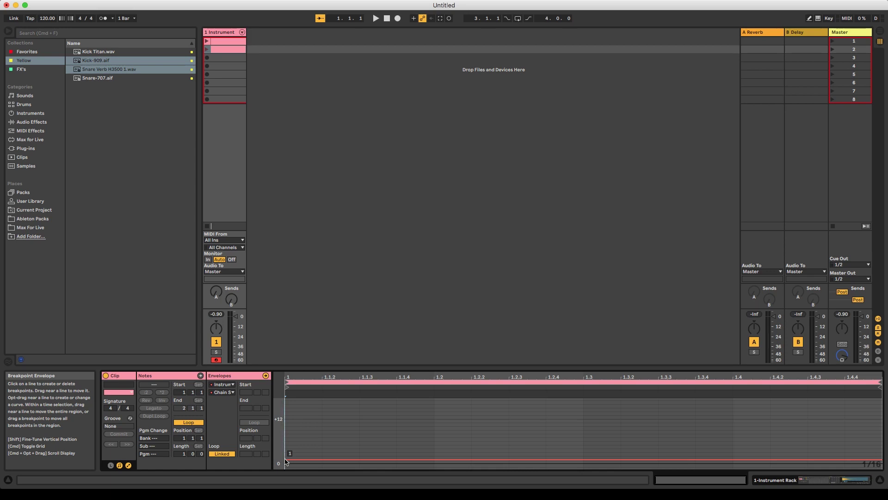
left_click(826, 482)
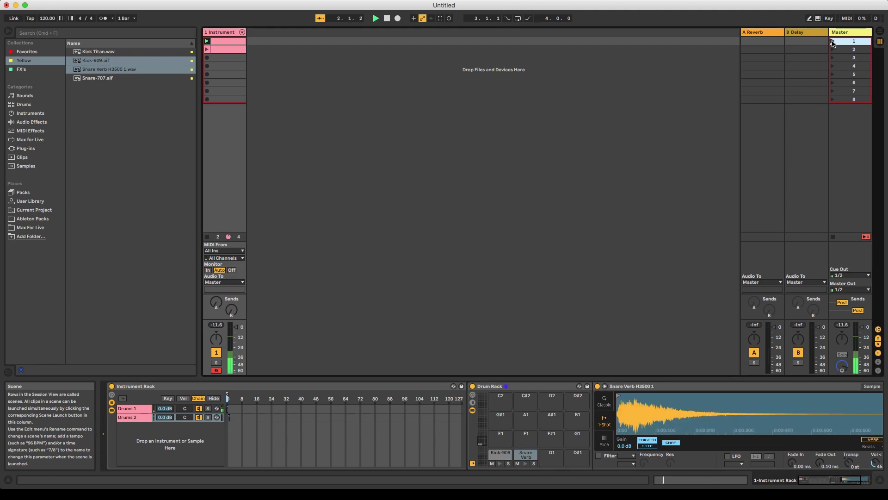
left_click(833, 49)
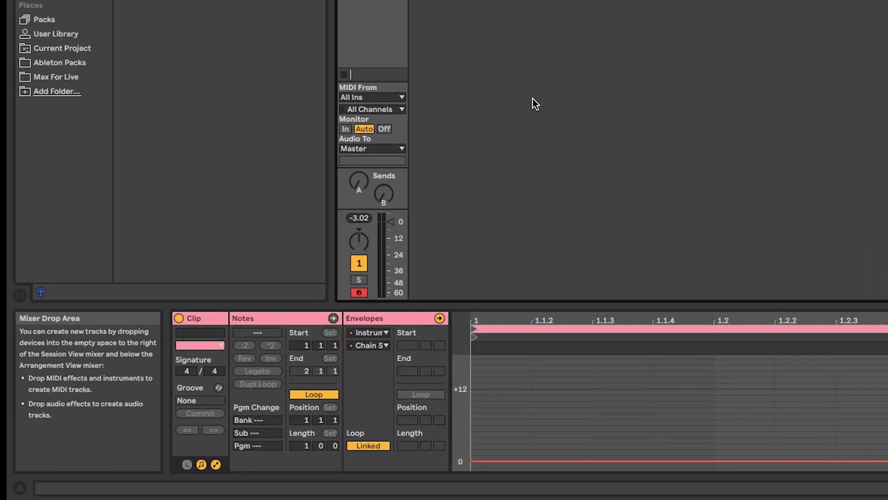
- Turn off the clip's looping and set its launch quantization to None
left_click(331, 395)
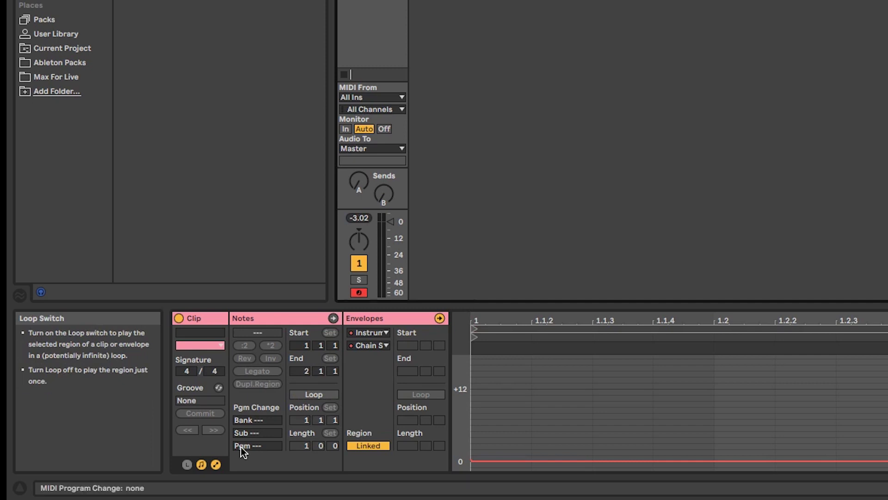
left_click(187, 464)
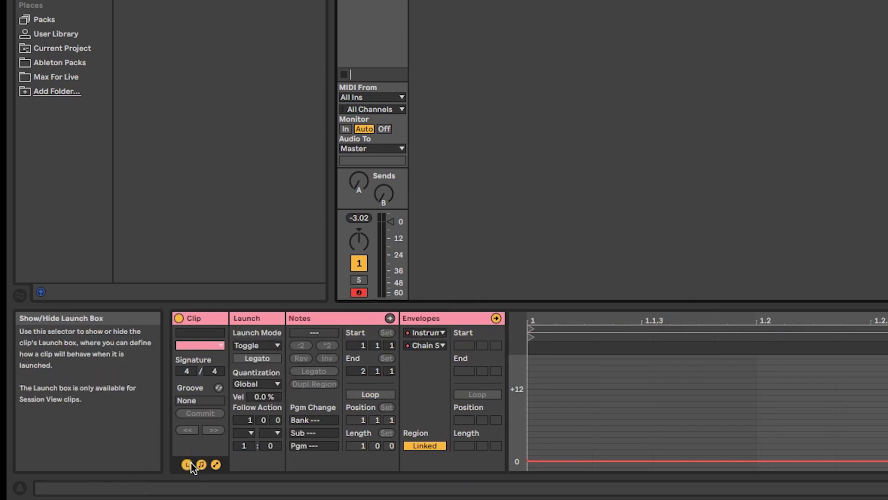
left_click(263, 383)
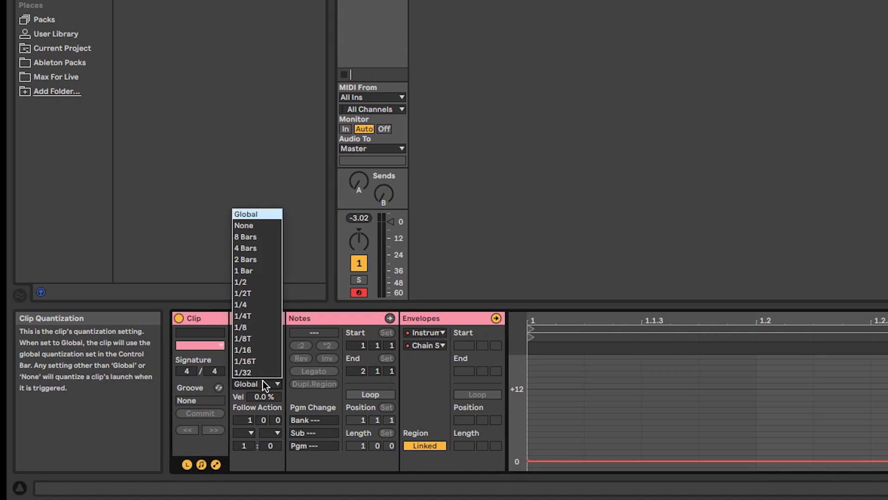
left_click(268, 224)
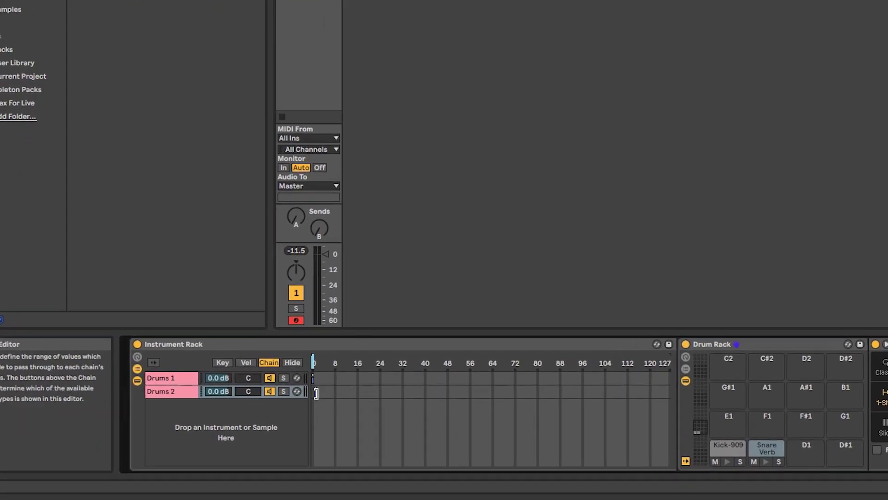
- Widen Drums 2's chain zone and move it to the right of Drums 1's zone
left_click_drag(316, 393, 347, 378)
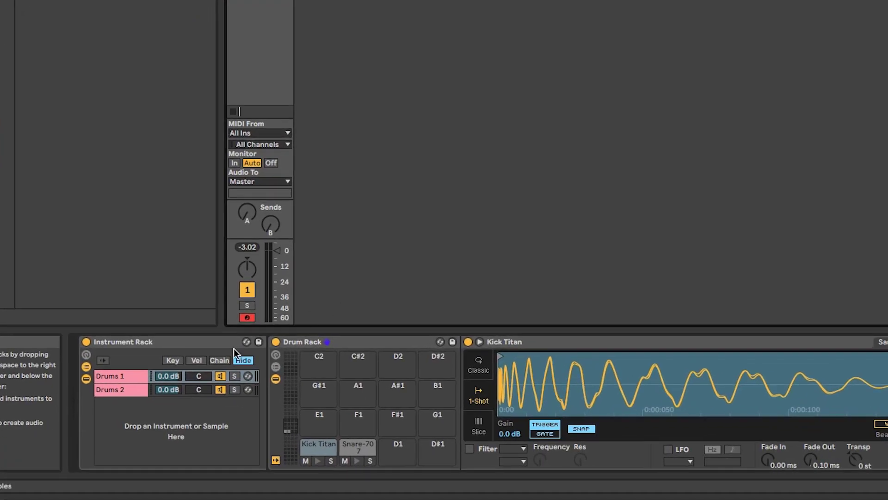
- Split the velocity zones so Drums 1 covers 1–80 and Drums 2 starts at 81
left_click(204, 361)
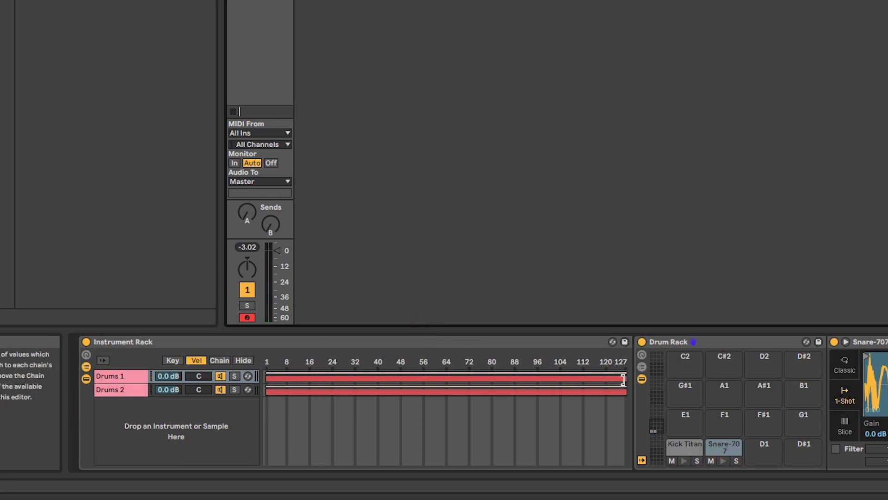
left_click_drag(626, 377, 493, 378)
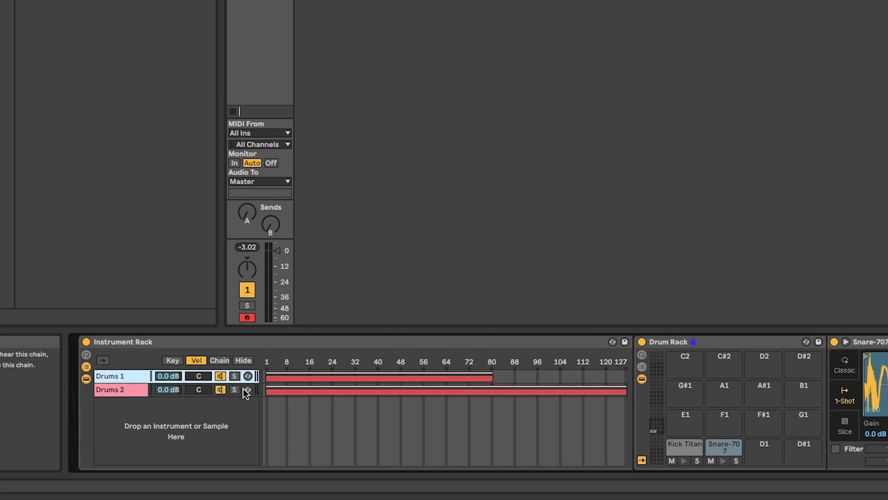
left_click_drag(266, 391, 494, 394)
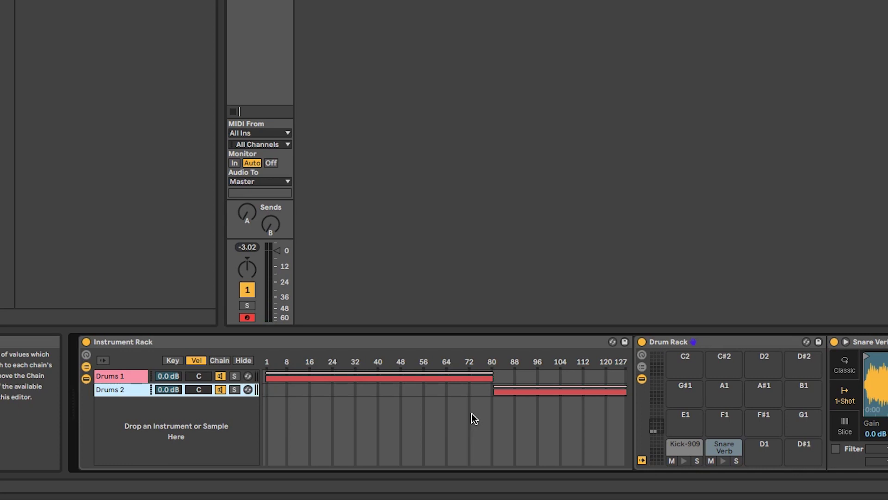
- Overlap the drum velocity zones from 42 to 112, then stretch 106 Organ's chain zone to 72
left_click_drag(494, 392, 382, 391)
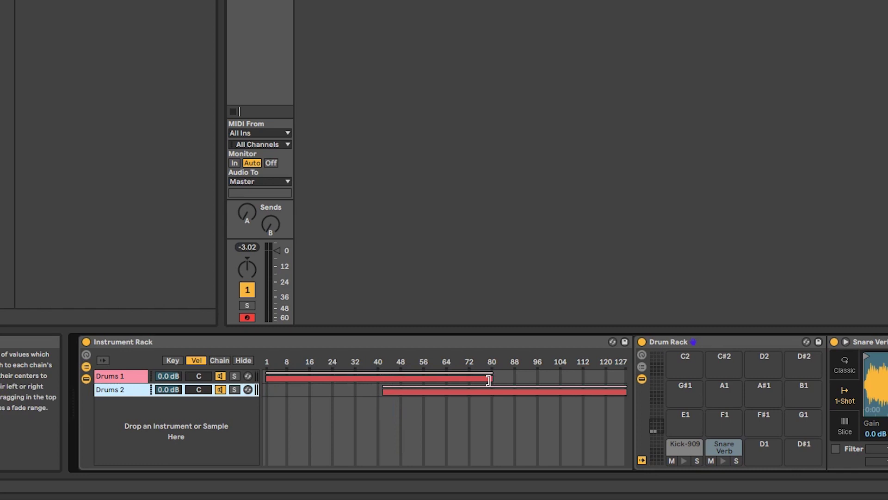
left_click_drag(489, 380, 585, 385)
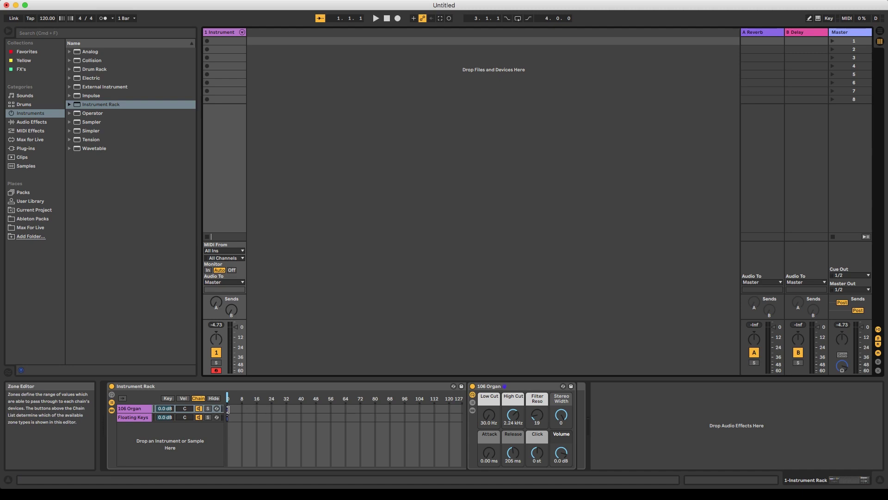
left_click_drag(227, 409, 359, 410)
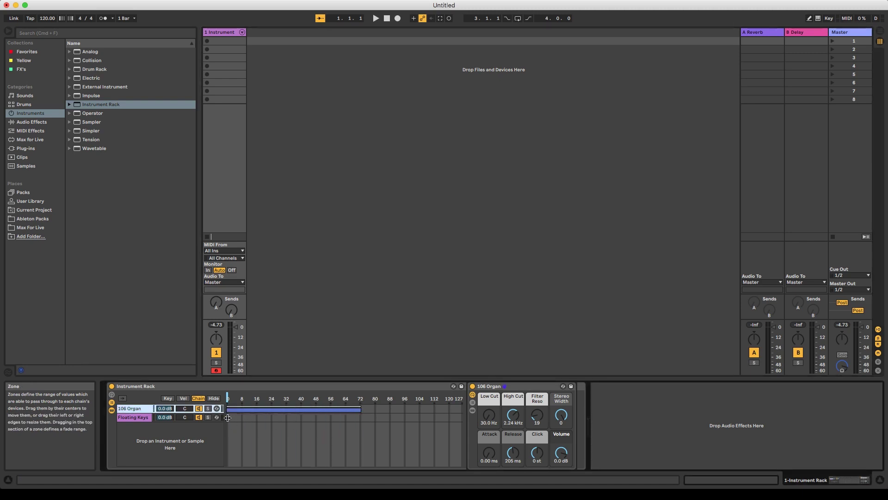
- Stretch the Floating Keys chain zone to about 80 with a fade-in, then play the slot-1 clip
left_click_drag(228, 418, 356, 417)
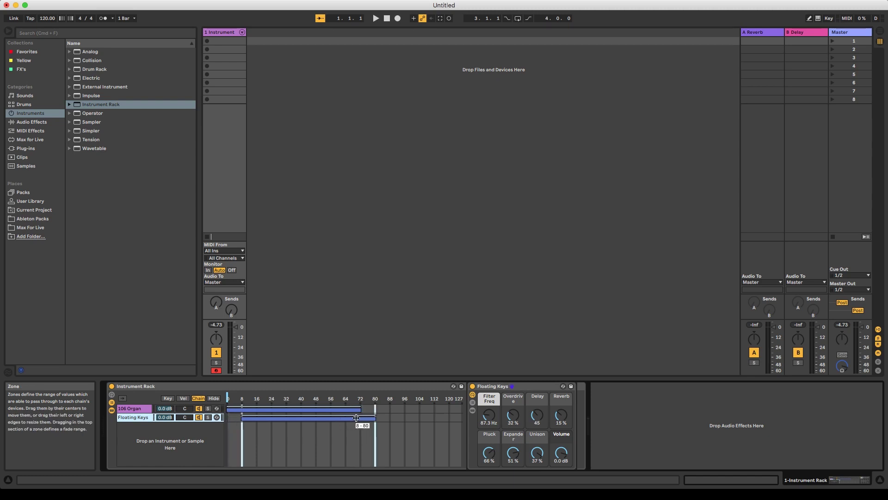
mouse_move(241, 414)
left_mouse_down()
mouse_move(362, 412)
mouse_move(241, 404)
left_mouse_up()
left_click(207, 41)
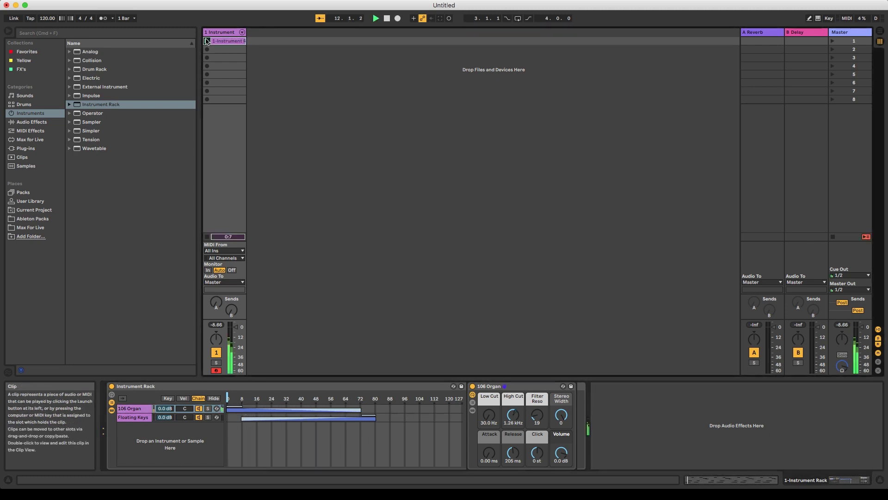